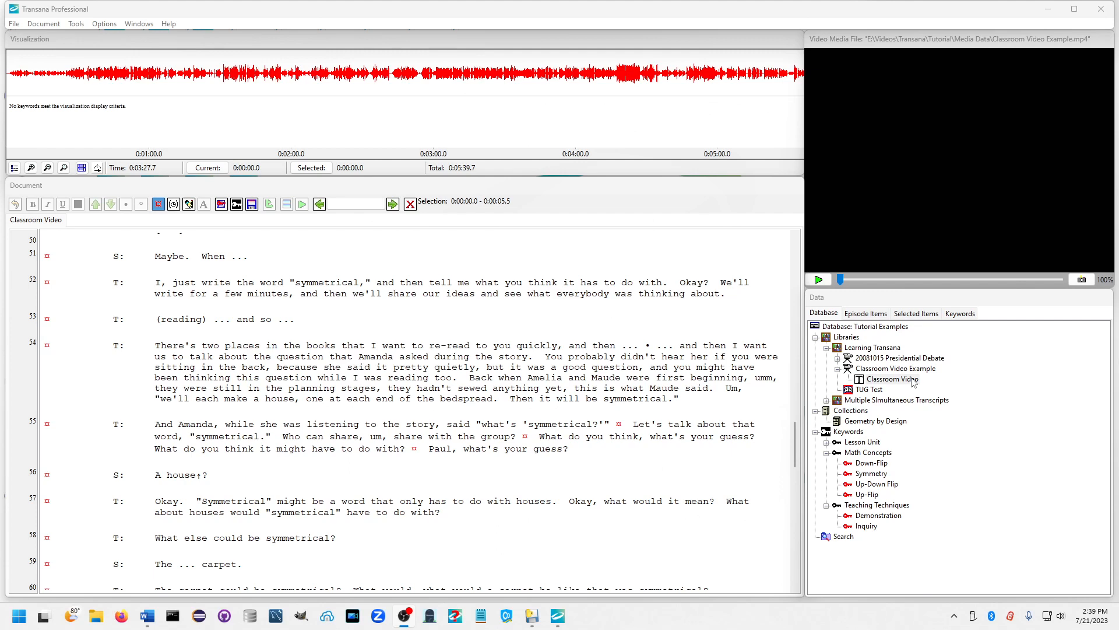
Open the Classroom Video transcript under Classroom Video Example at turn 55
click(913, 381)
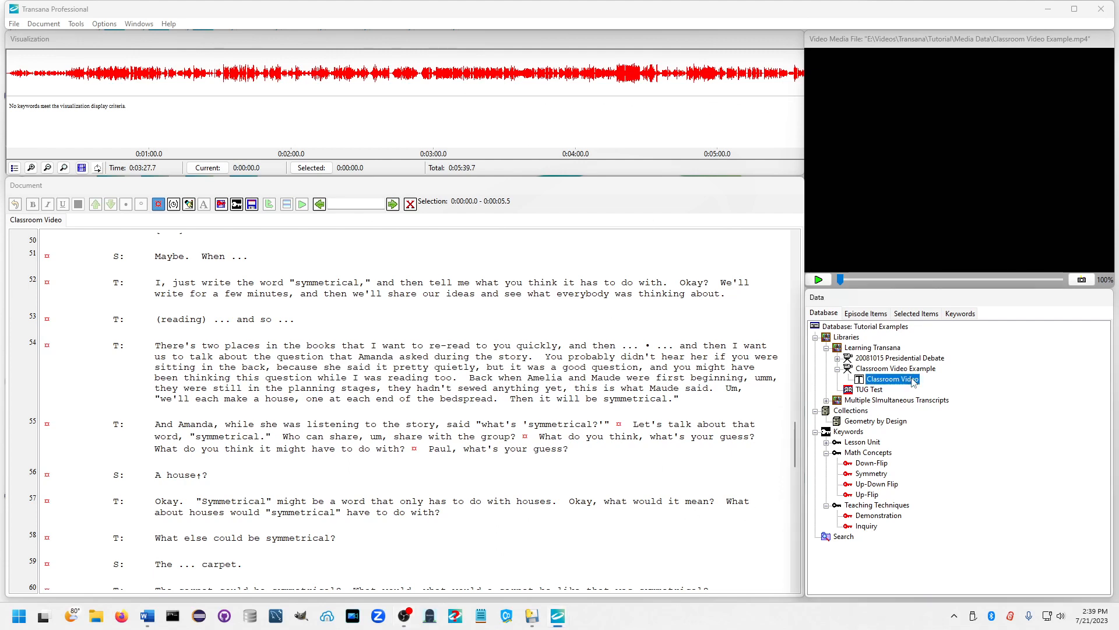
double_click(912, 380)
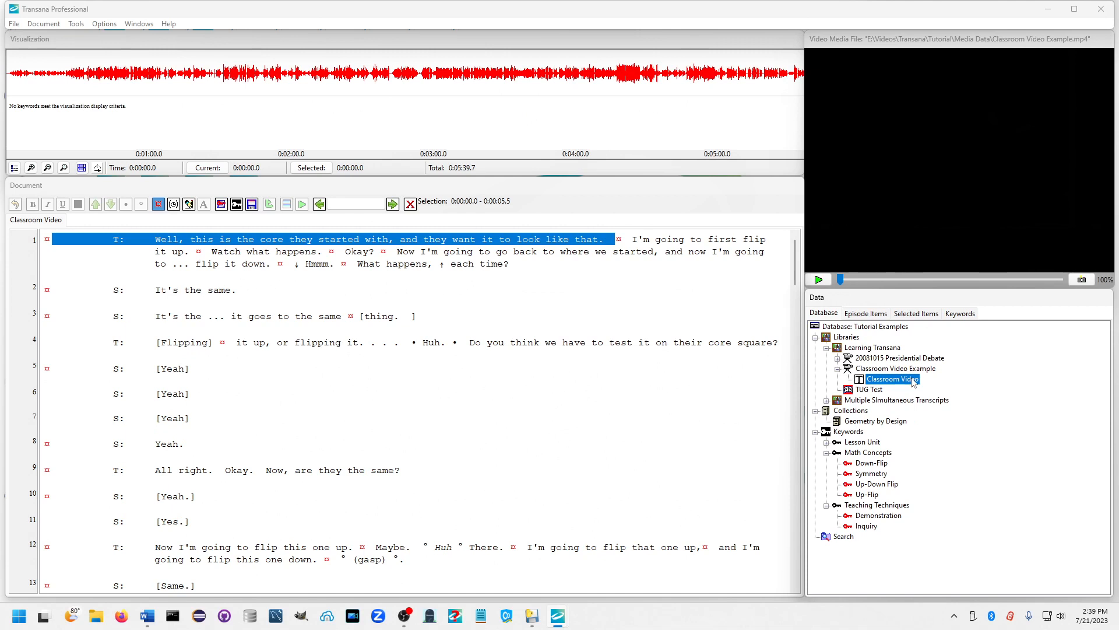
drag(795, 279, 810, 460)
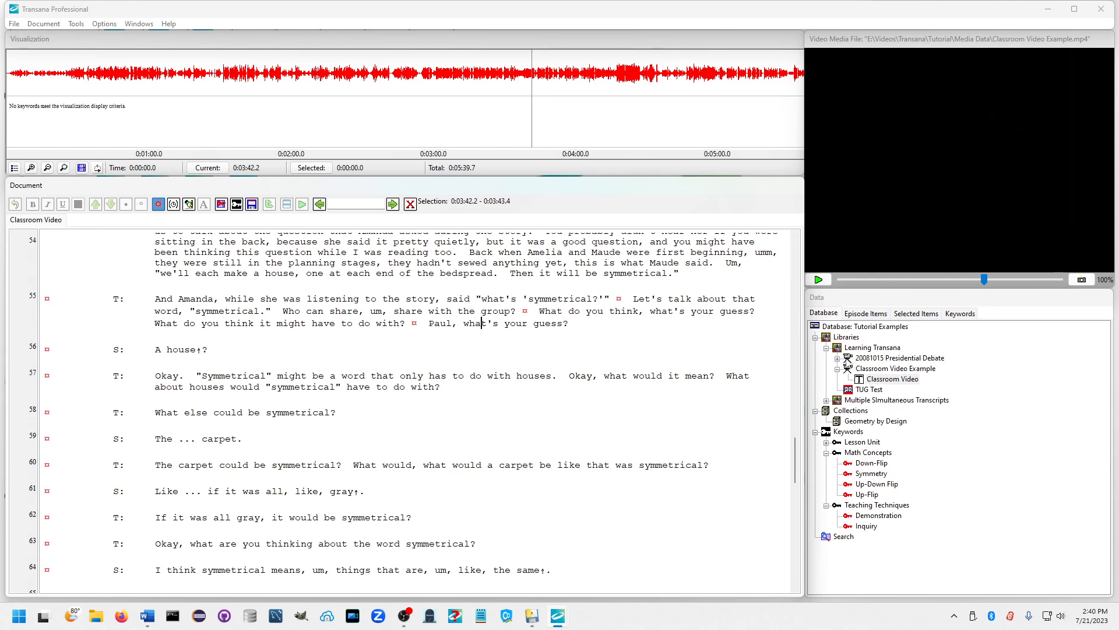
Create an Inquiry Quick Clip from turn 55, "Let's talk about that word" to "might have to do with?", and expand the Quick Quotes and Clips collection
click(632, 298)
drag(633, 298, 410, 331)
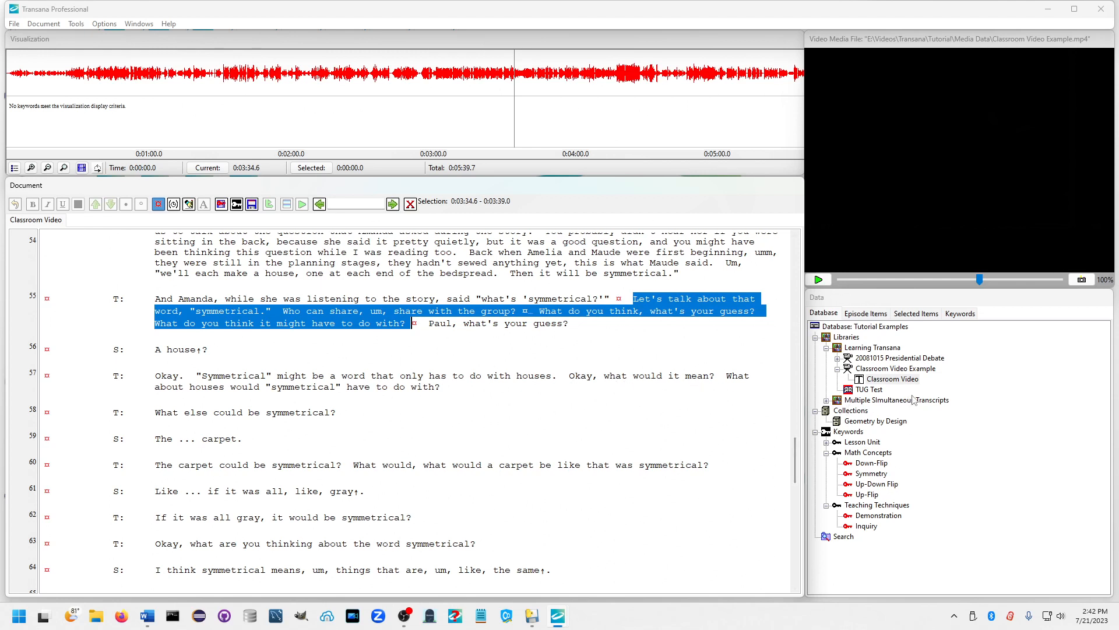
click(867, 526)
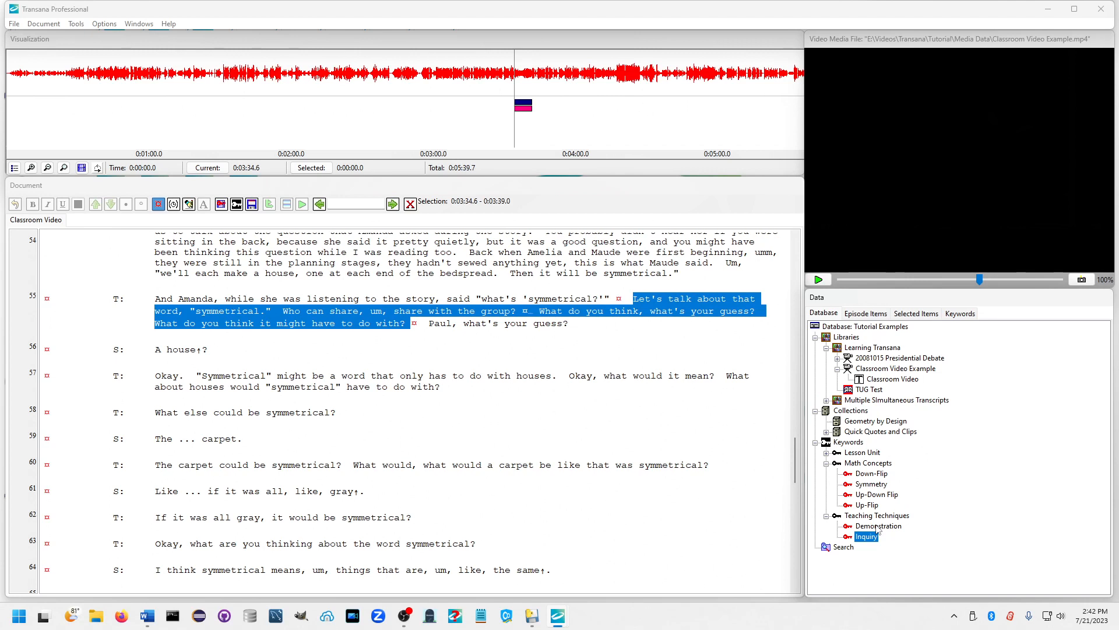
click(860, 432)
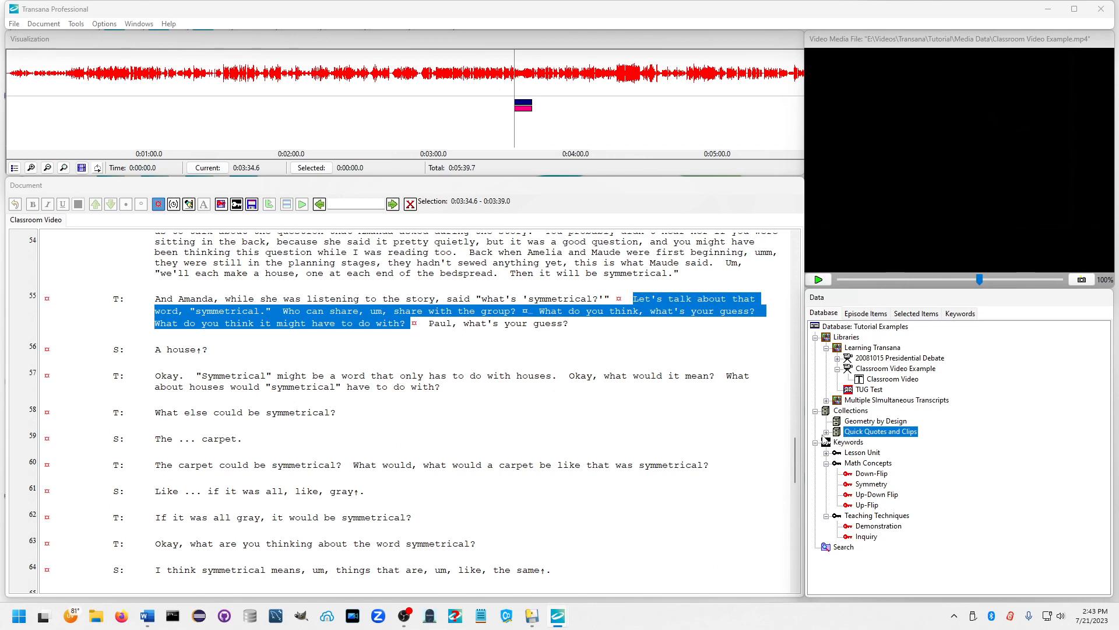
click(826, 432)
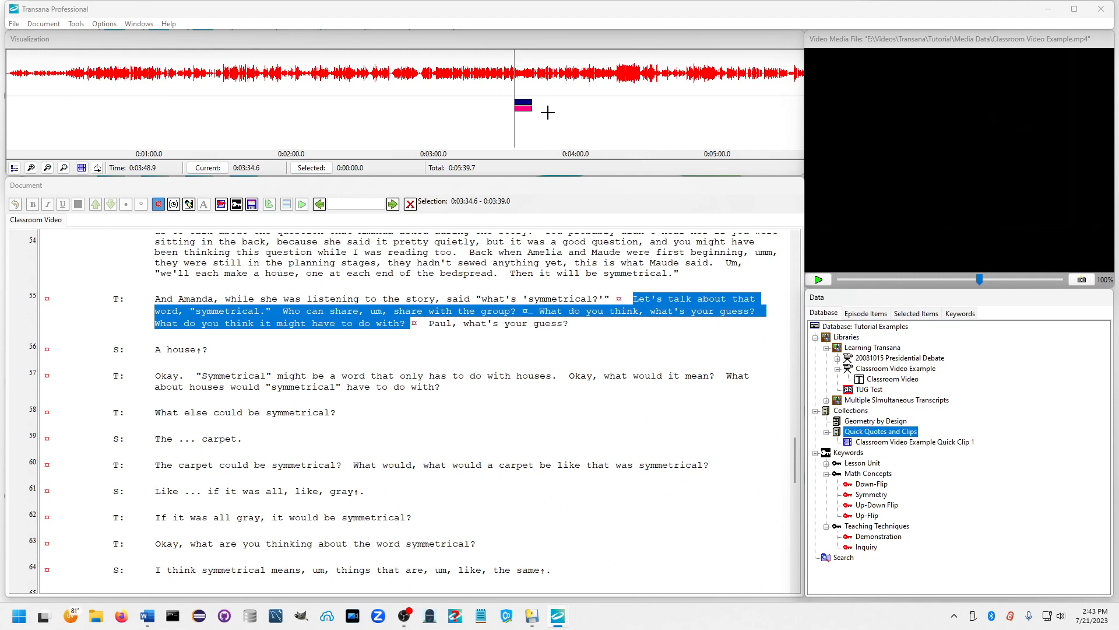
Add the Symmetry keyword to the Quick Clip of the selected turn 55 passage and turn off the Quick Quote and Clip warning
mouse_move(523, 103)
click(864, 496)
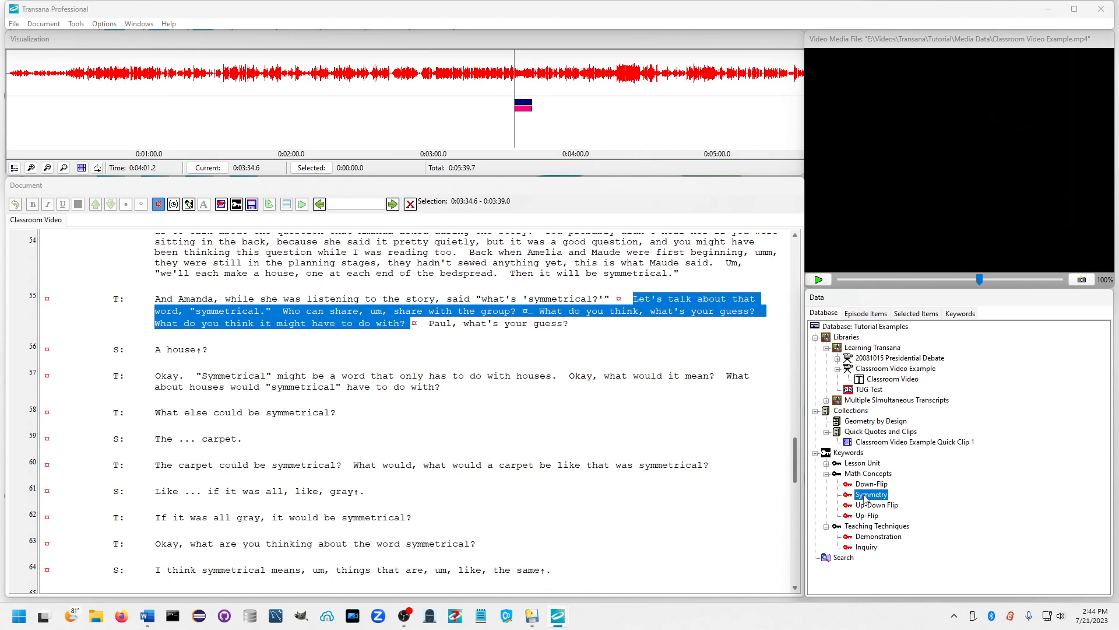
double_click(865, 499)
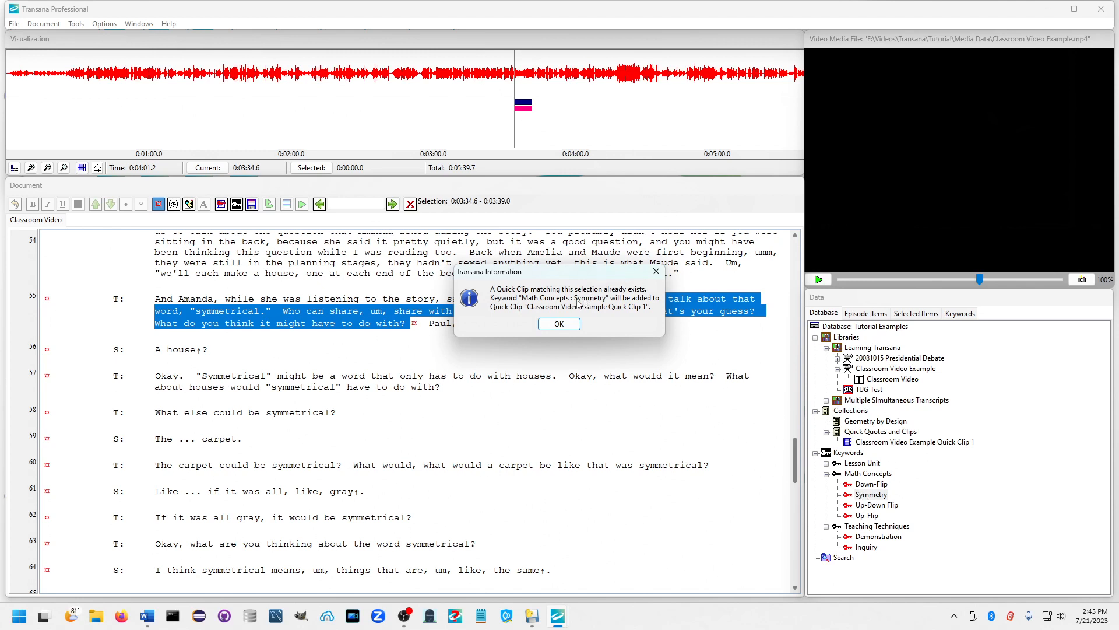
click(558, 323)
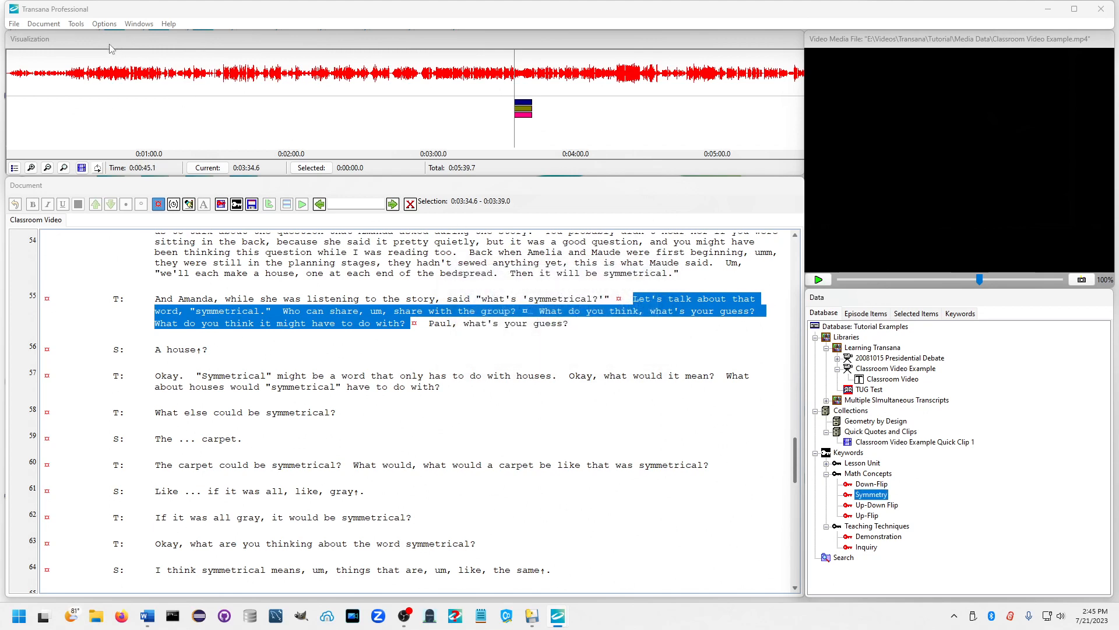
click(104, 24)
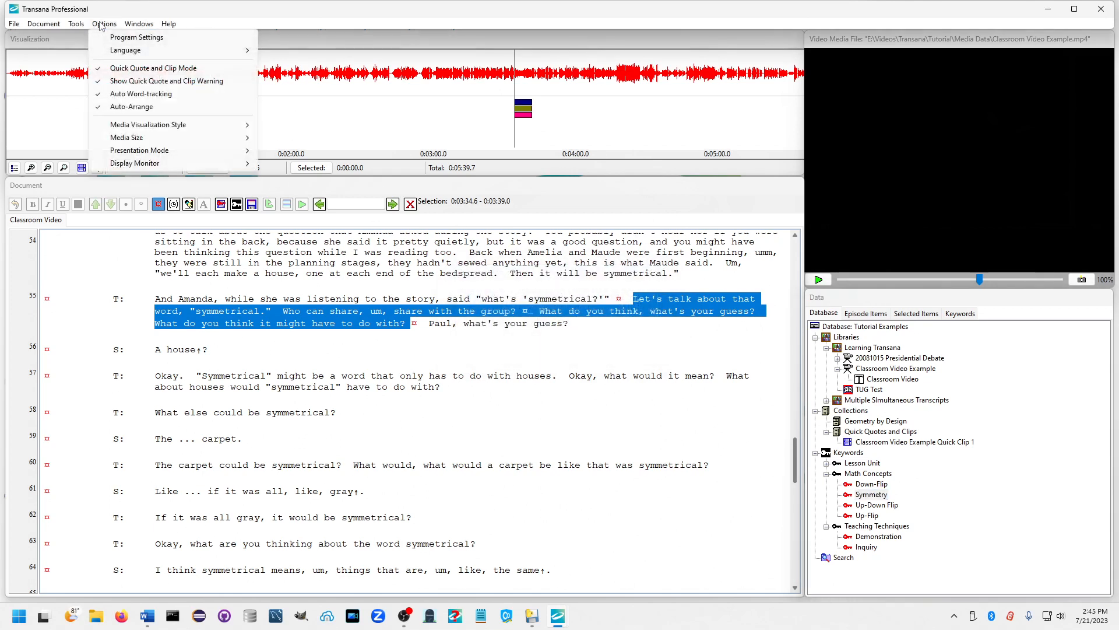
click(135, 80)
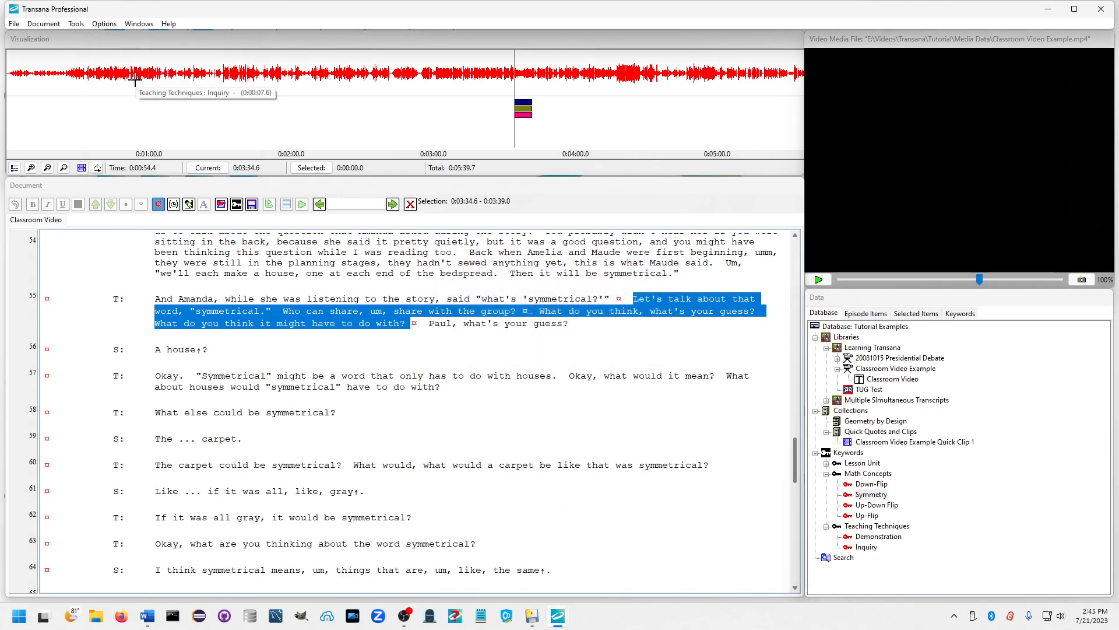
Create a Quick Clip with the Inquiry keyword from the last sentence of turn 55 through the end of turn 57
drag(424, 324, 455, 387)
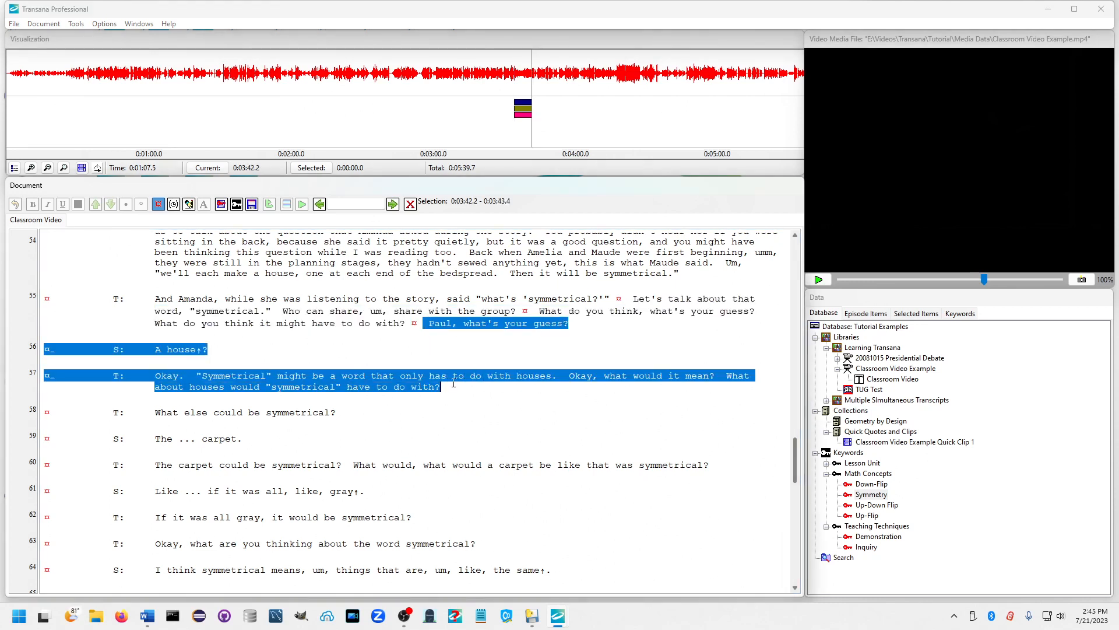
right_click(864, 548)
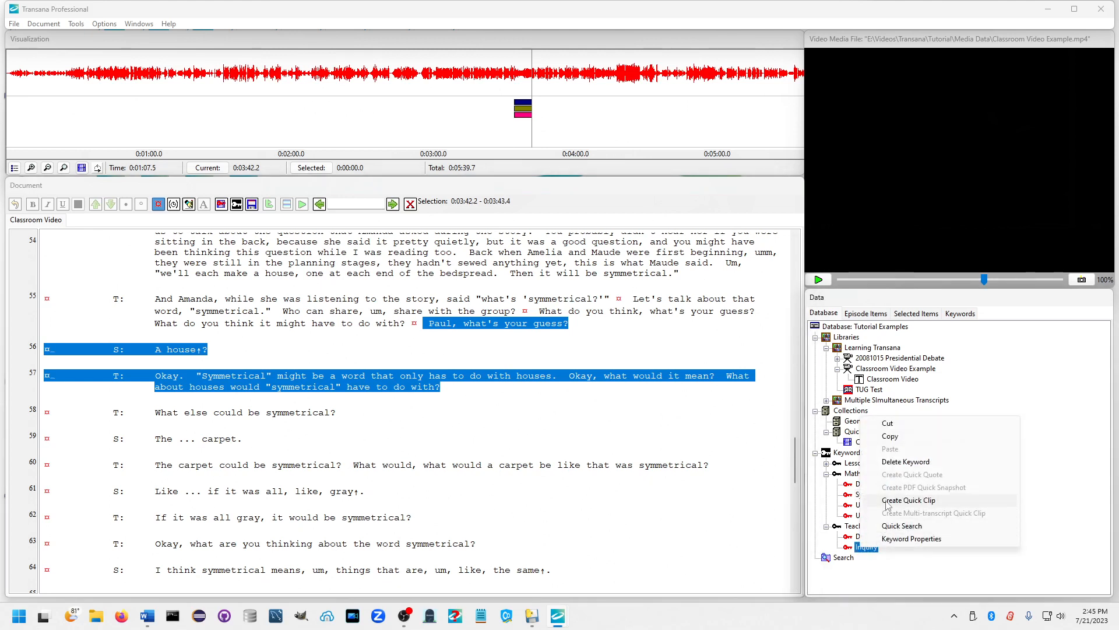
click(908, 500)
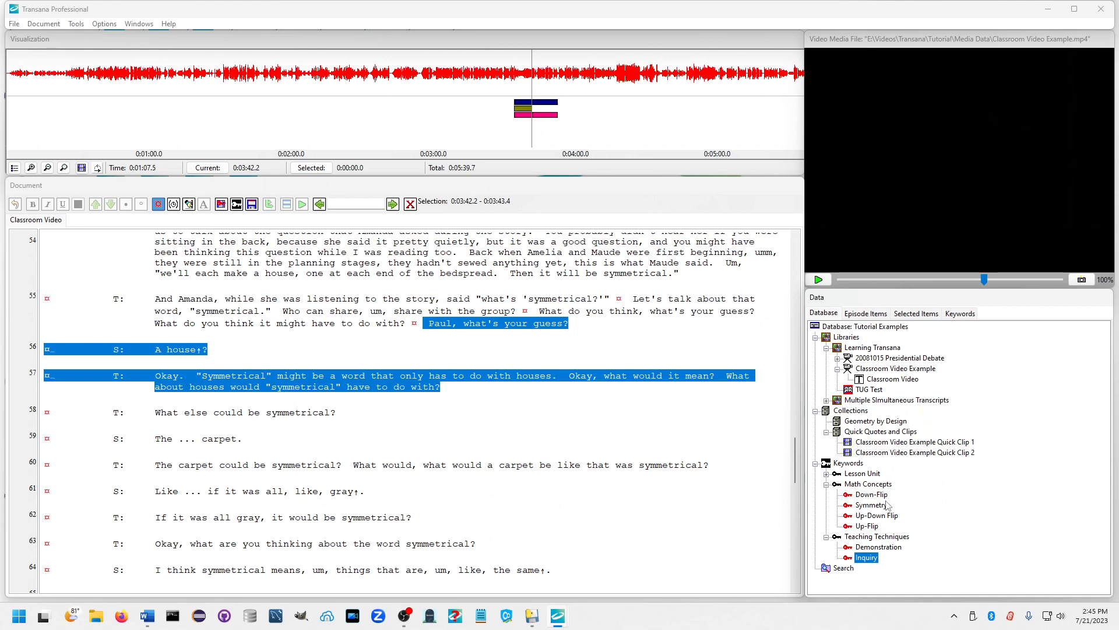
Create a Quick Clip of the turn 54 segment, without highlighting text, coded with the Symmetry and Demonstration keywords
click(461, 344)
key(Up)
key(Up)
key(Up)
key(Up)
key(Up)
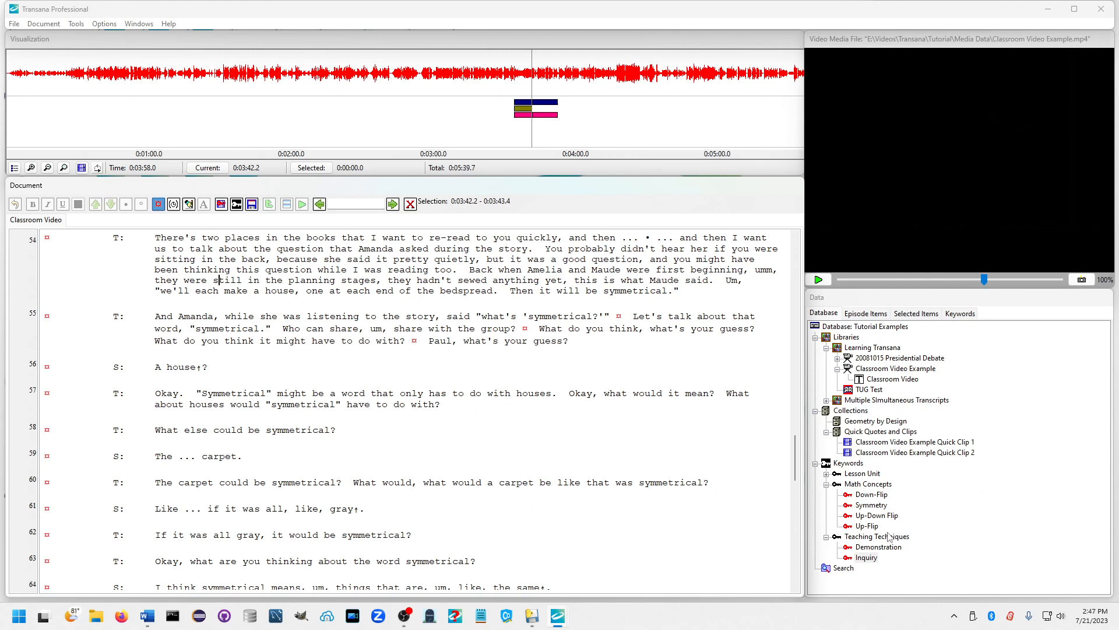
double_click(871, 505)
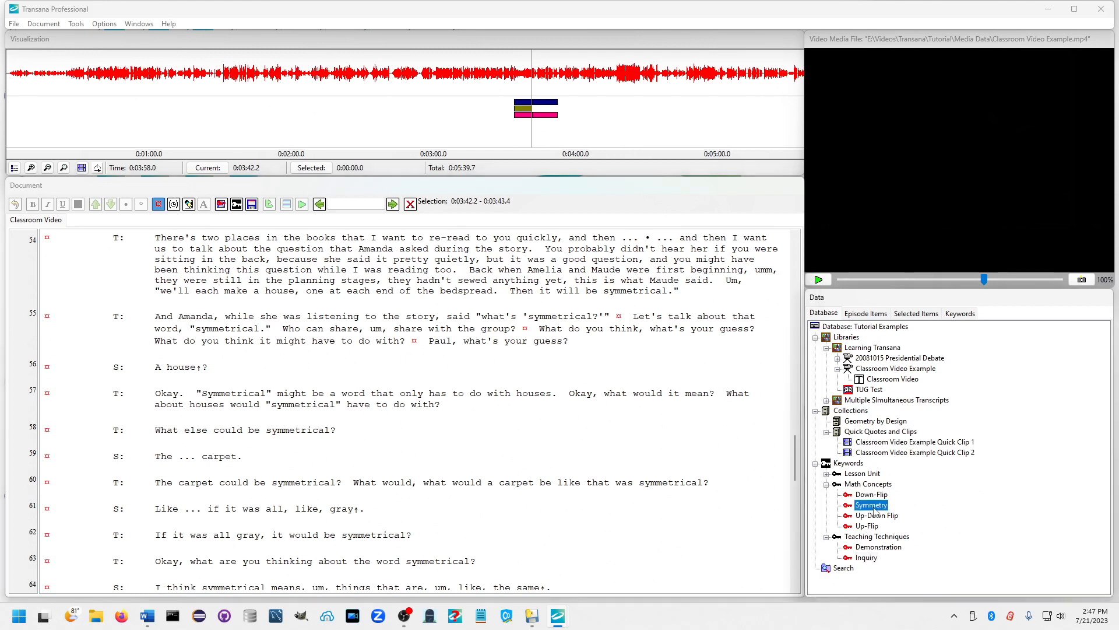
click(876, 557)
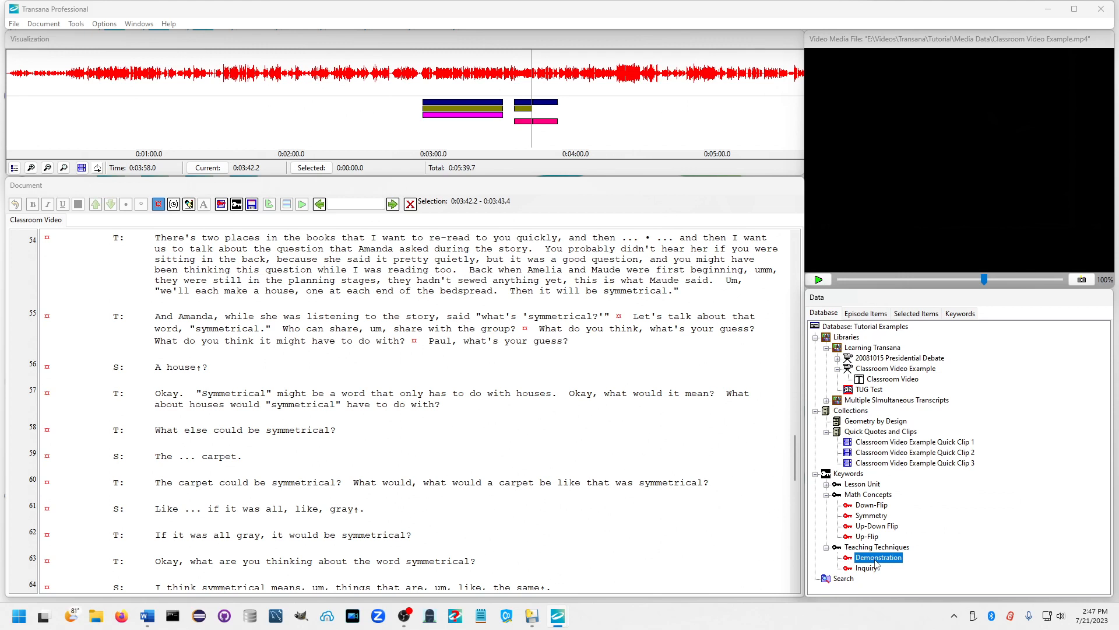
Create a Quick Clip with the Symmetry keyword from turns 58 to 62, "What else could be symmetrical?" to "it would be symmetrical?"
click(881, 516)
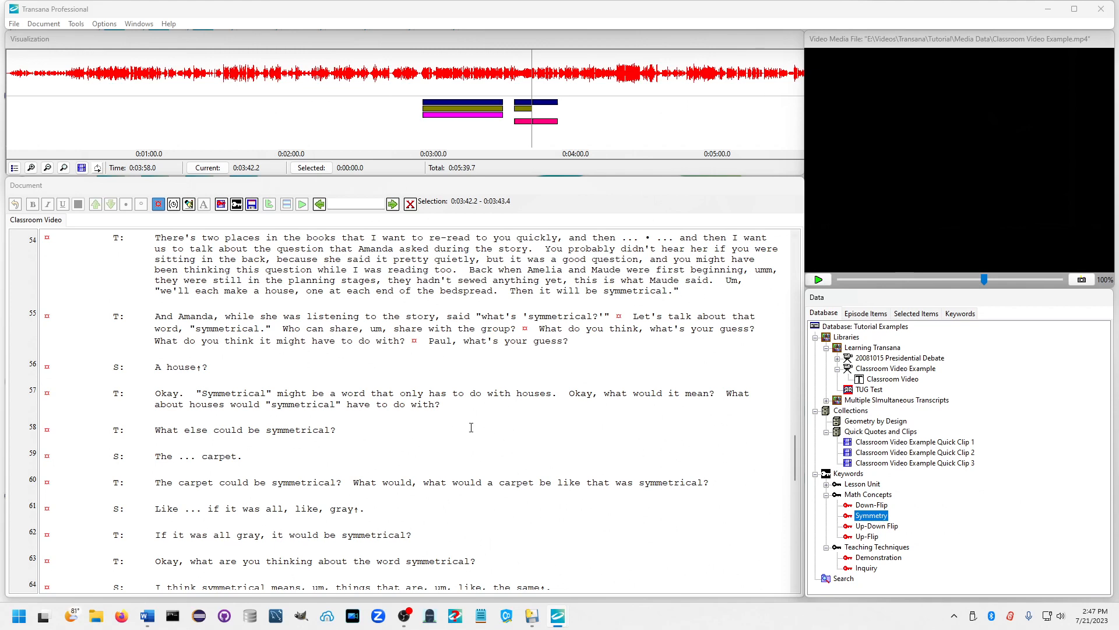
scroll(471, 427, down, 3)
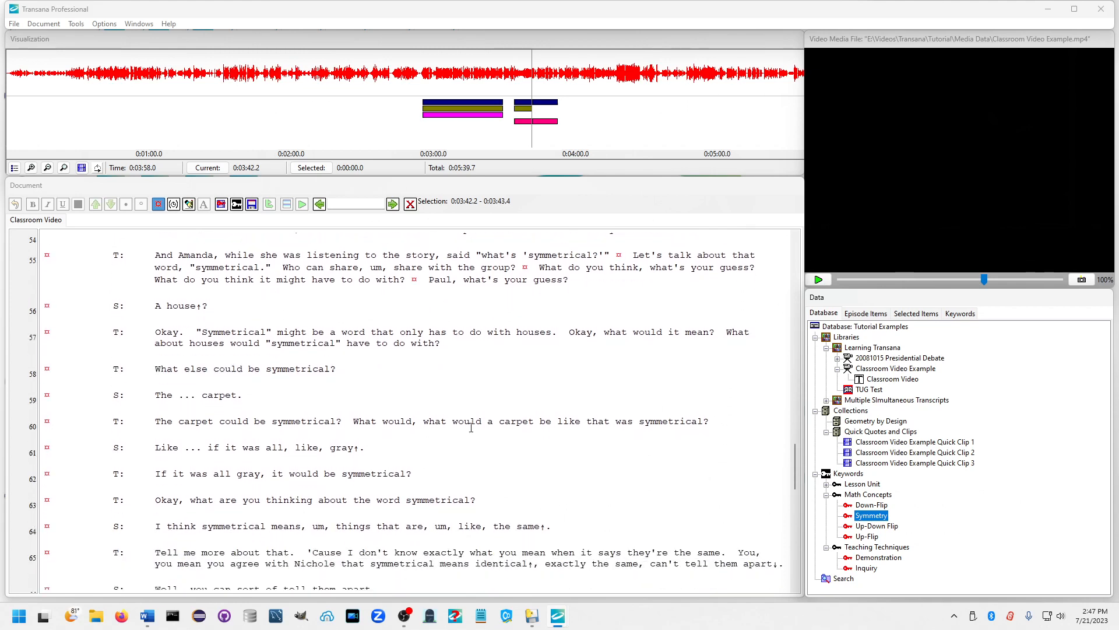
scroll(379, 408, down, 1)
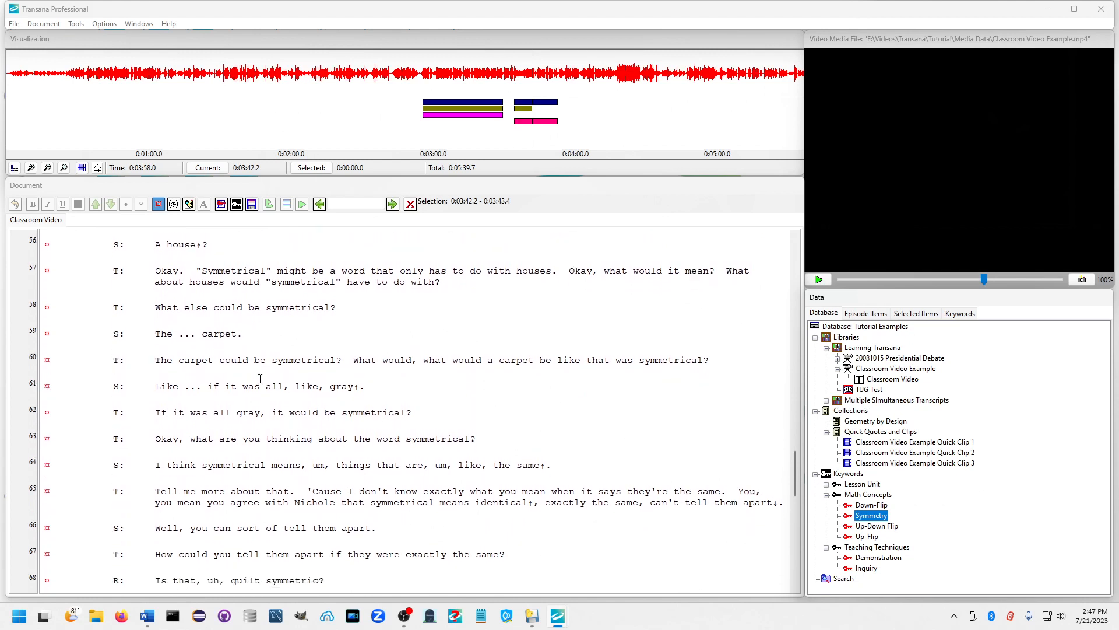
drag(68, 304, 413, 413)
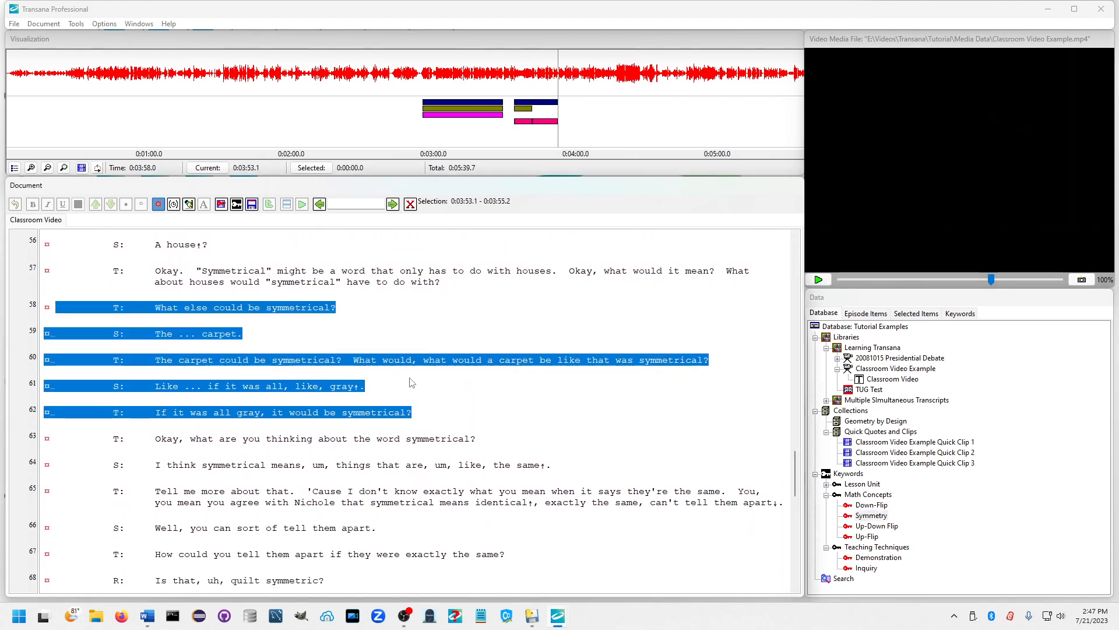
click(221, 204)
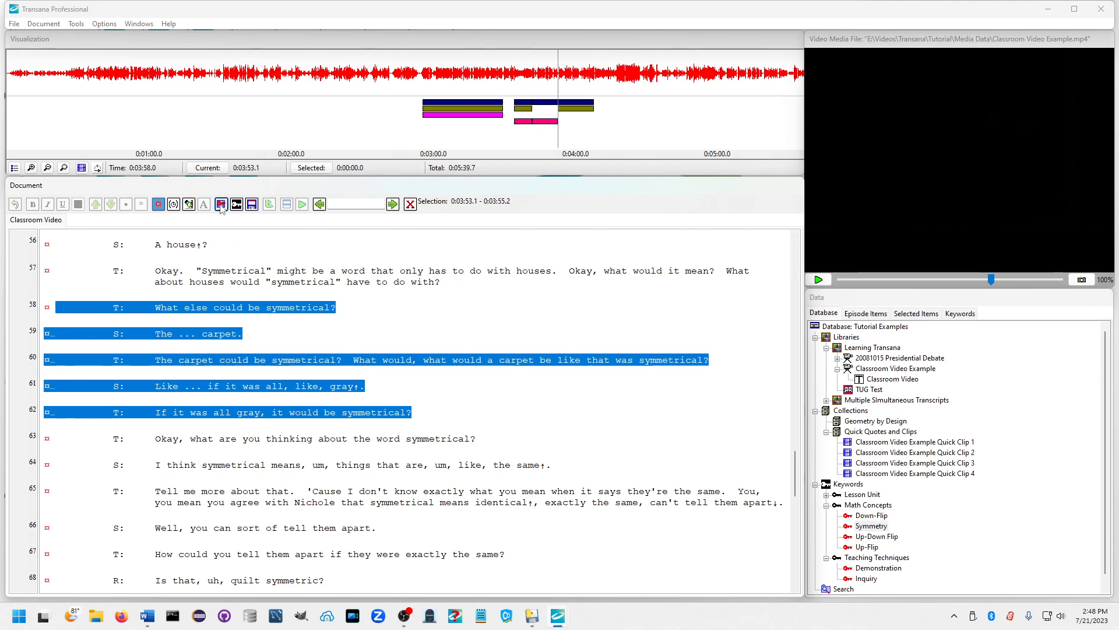
Create a Symmetry Quick Clip from turns 63 to 67, ending with "How could you tell them apart if they were exactly the same?"
scroll(267, 451, down, 2)
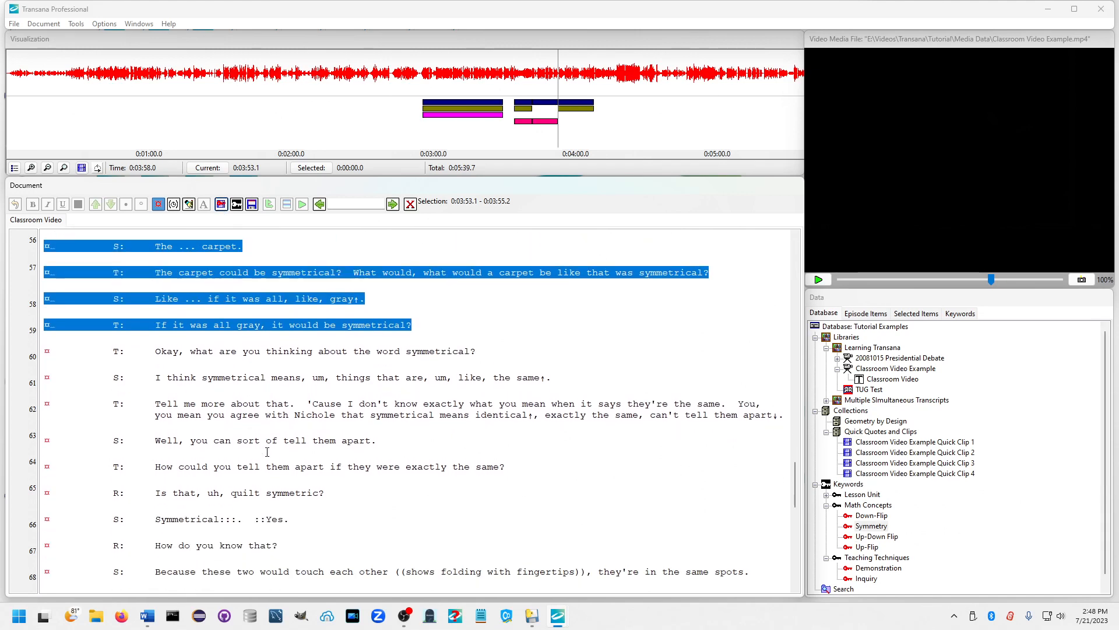
scroll(267, 451, down, 1)
click(67, 340)
drag(66, 339, 504, 450)
click(222, 206)
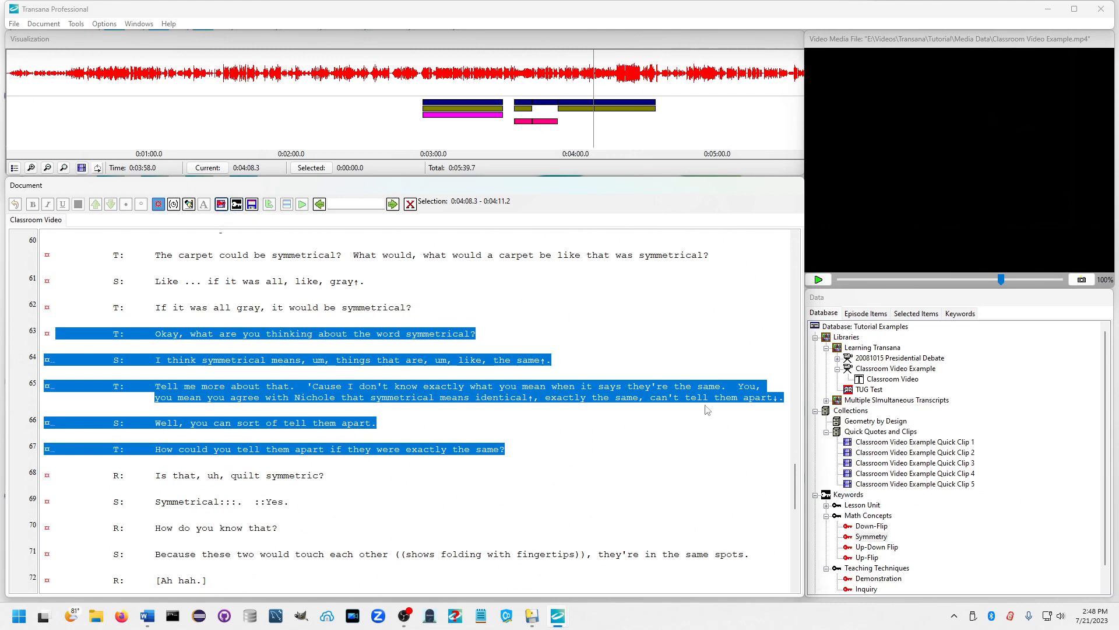
Rename the Quick Quotes and Clips collection to "Defining Symmetry"
click(859, 432)
click(860, 433)
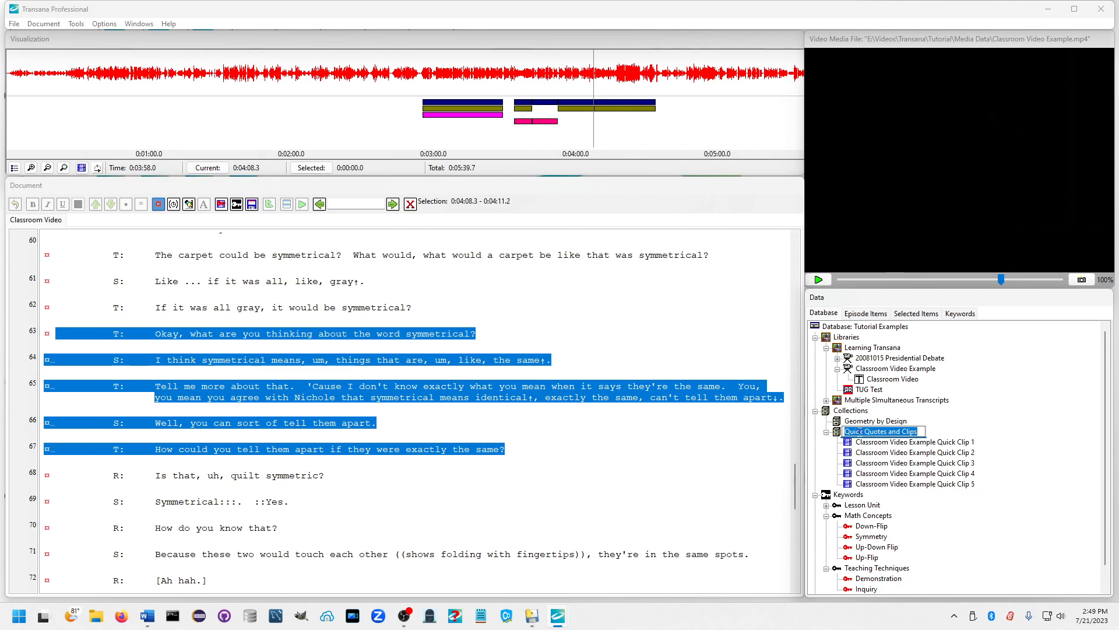
text(Defining)
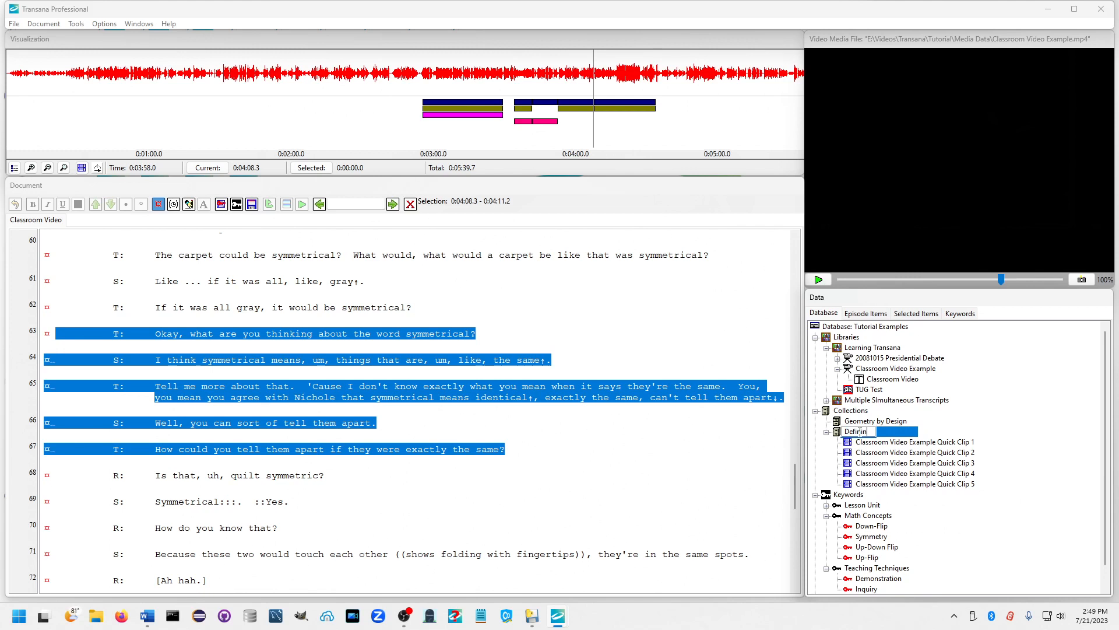
text( Symmetry)
key(Return)
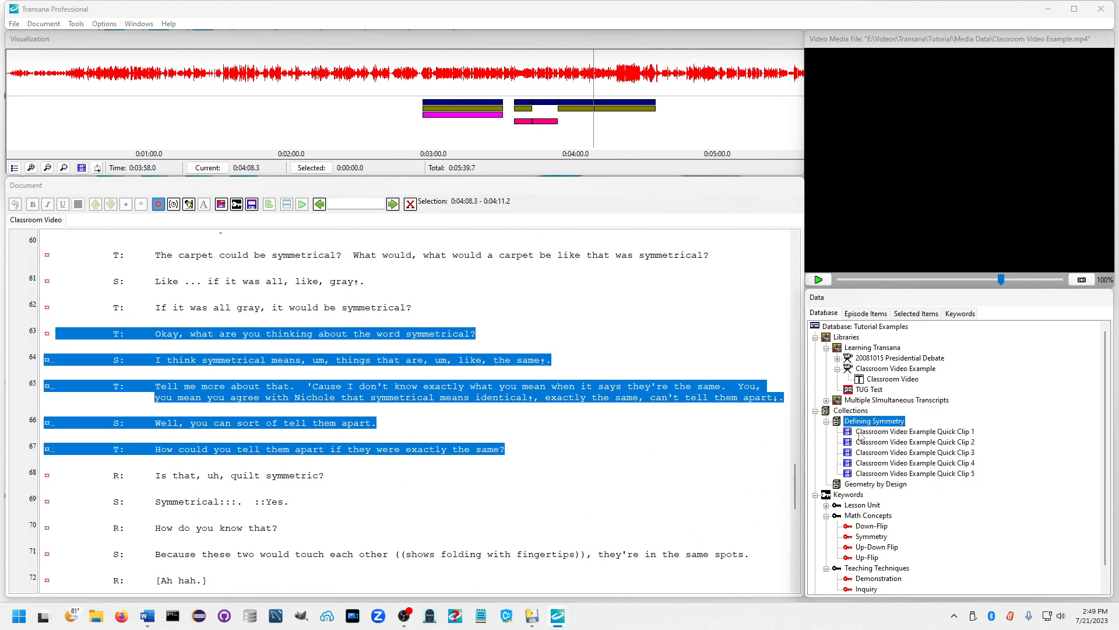